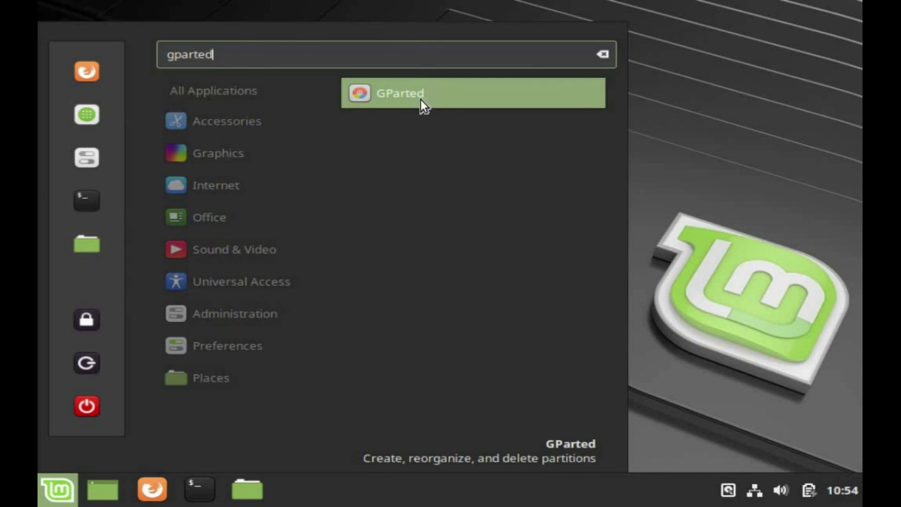
- Open GParted and resize /dev/sda1 to 512000 MiB, leaving 512000 MiB of free space following it
left_click(445, 94)
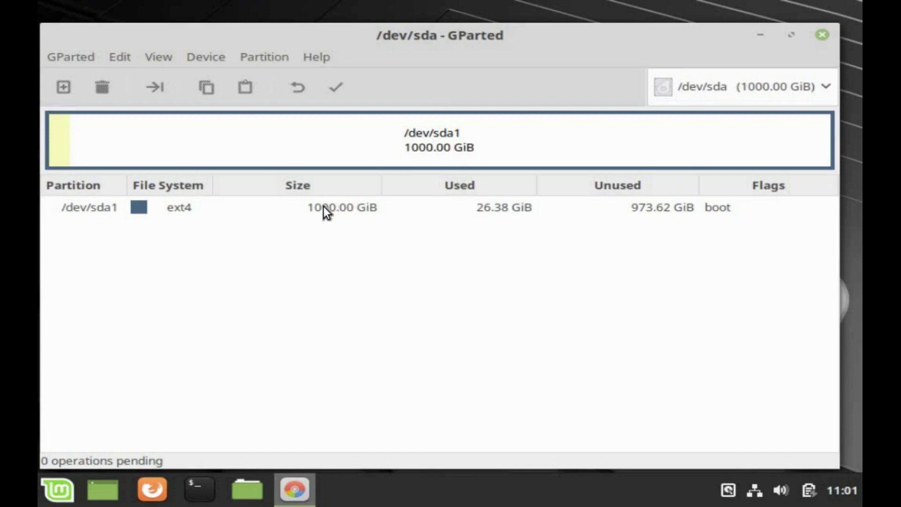
left_click(322, 206)
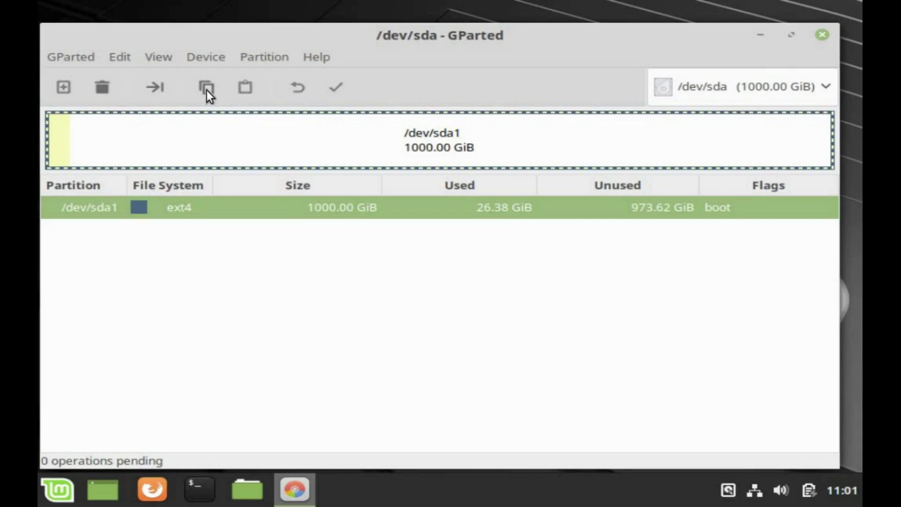
left_click(160, 87)
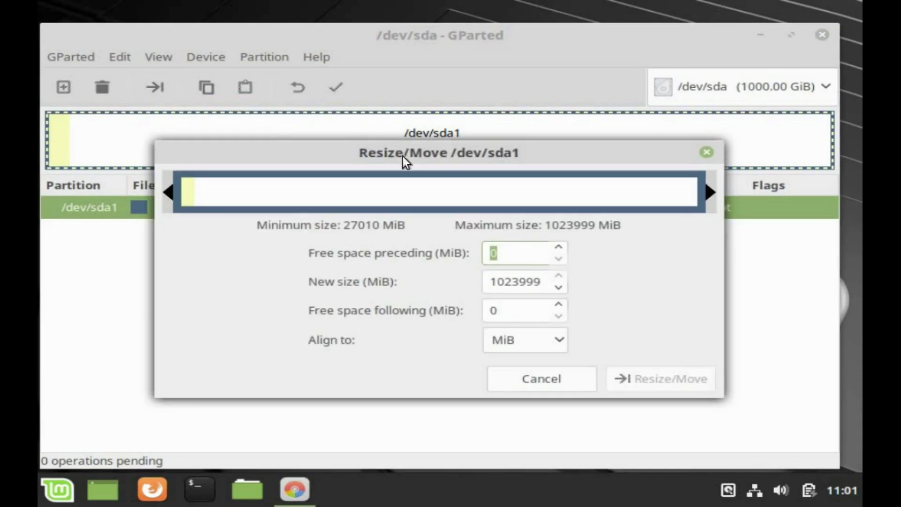
left_click_drag(704, 193, 446, 197)
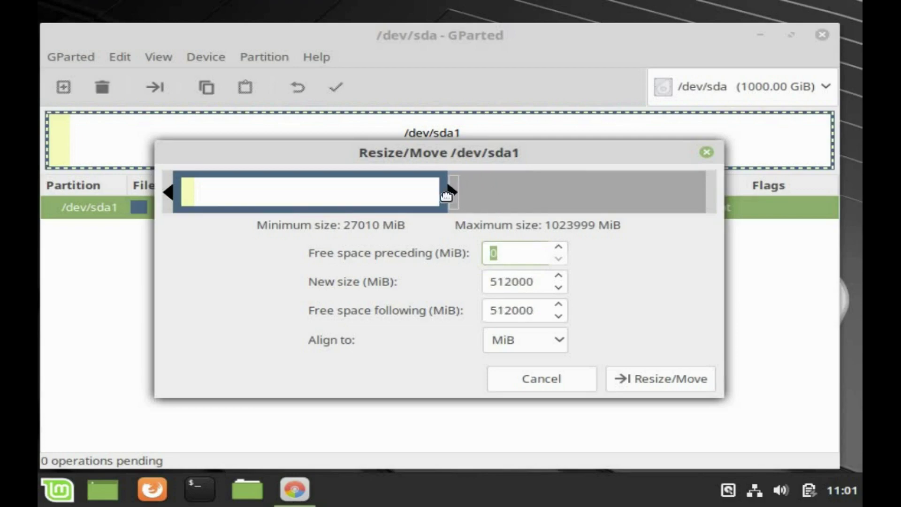
left_click(676, 379)
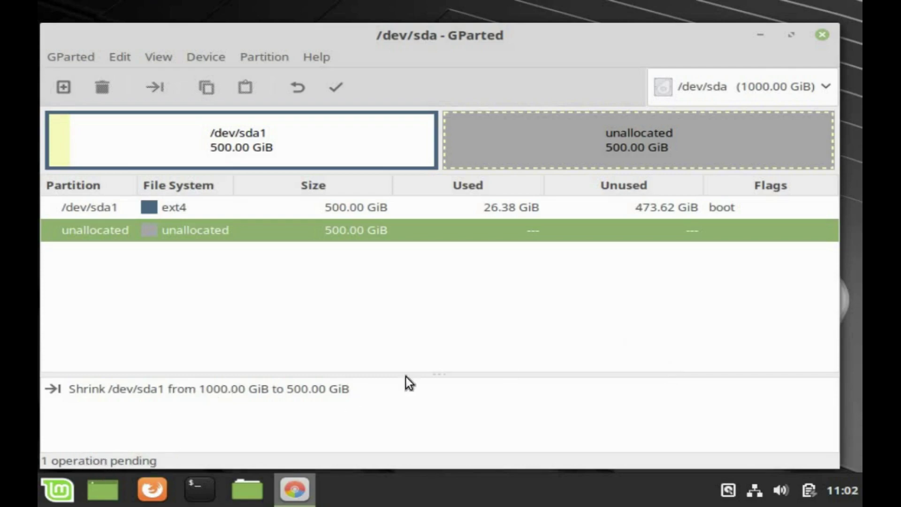
- Apply the pending shrink of /dev/sda1, review the completed operation's details and dismiss the report
left_click(267, 143)
left_click(536, 138)
left_click(335, 88)
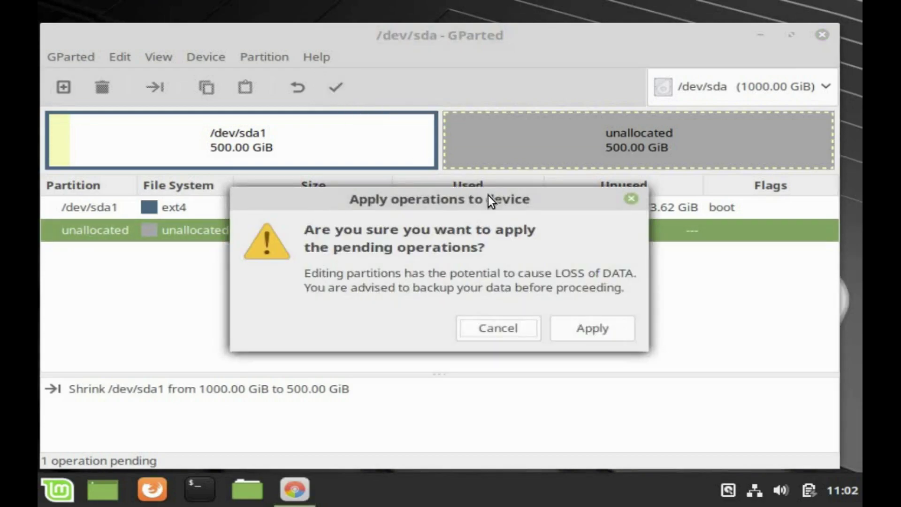
left_click(601, 330)
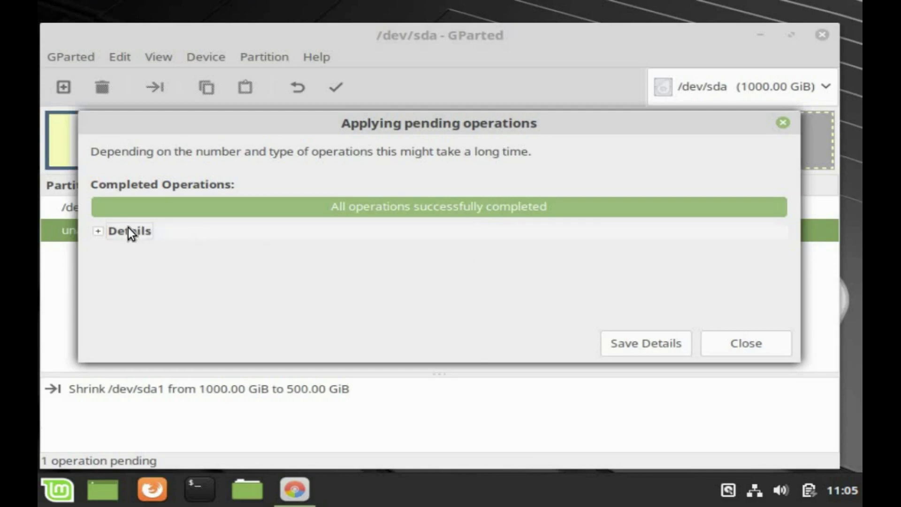
left_click(96, 232)
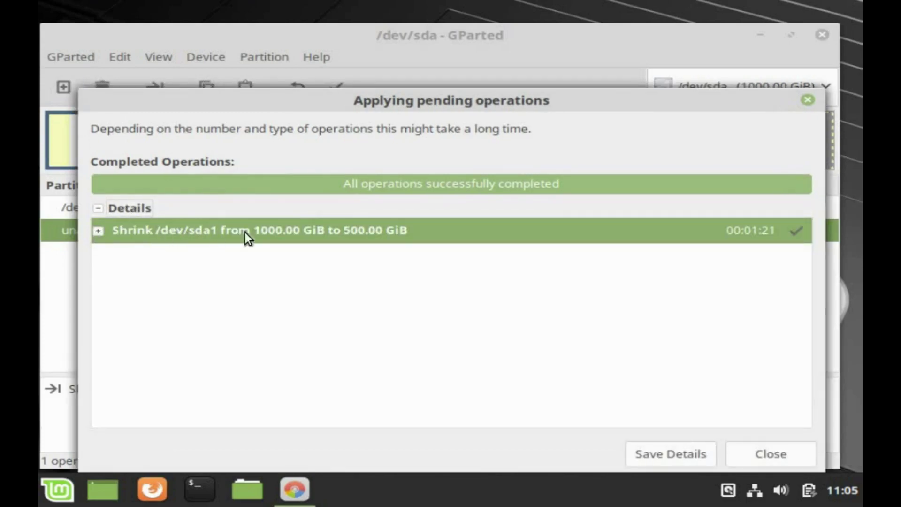
left_click(98, 208)
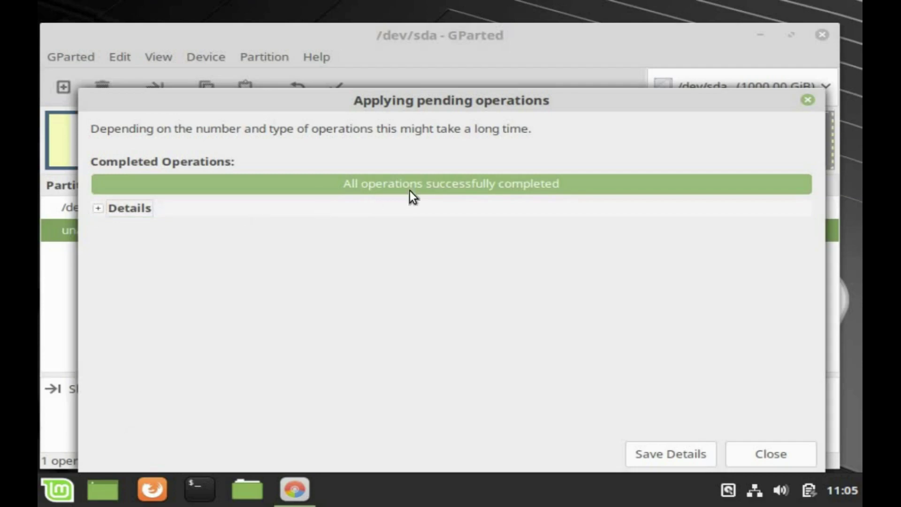
left_click(776, 457)
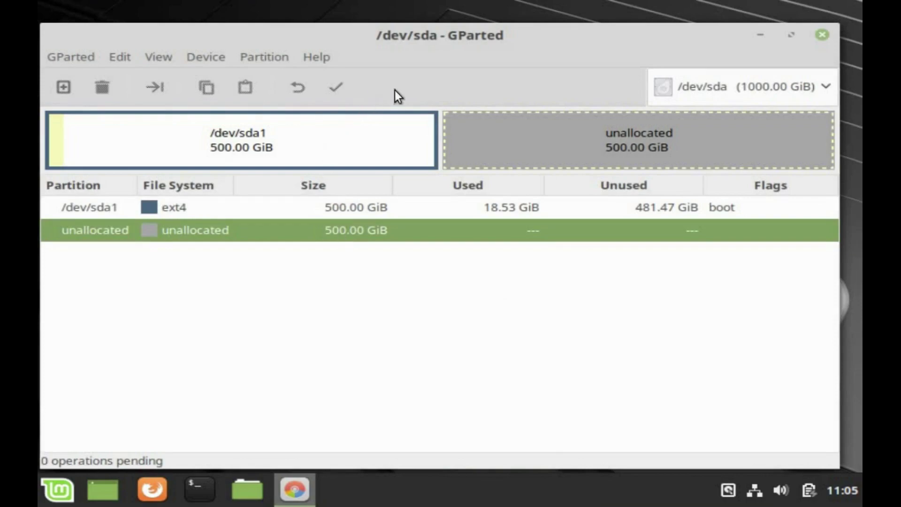
- Close GParted and restart the computer from the live session, continuing past the installation medium prompt
left_click(821, 36)
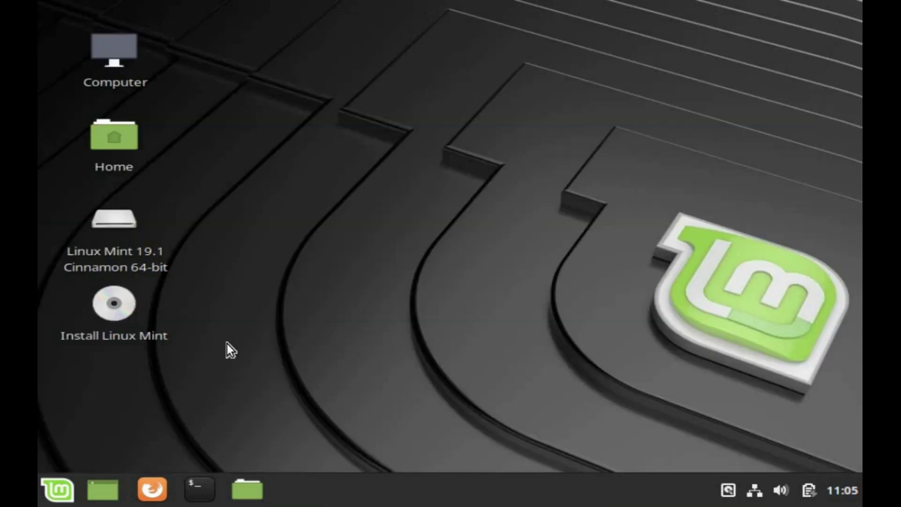
left_click(63, 494)
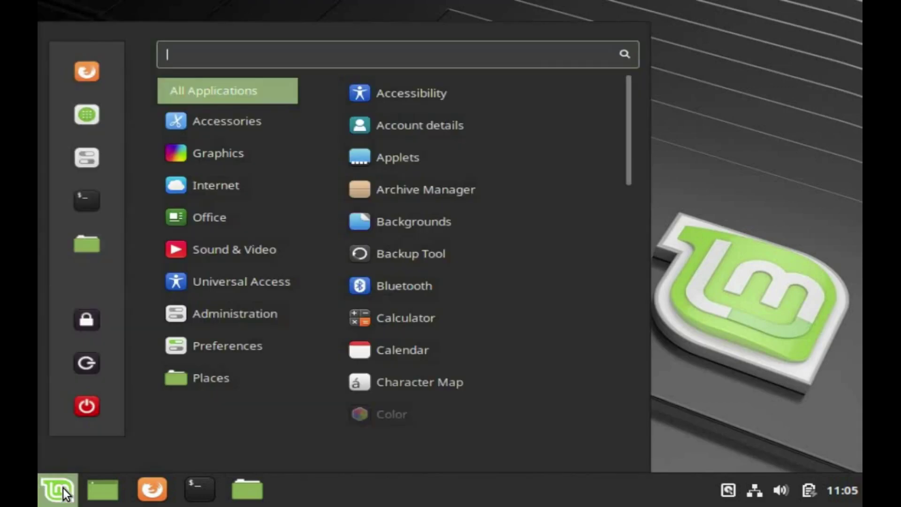
left_click(92, 406)
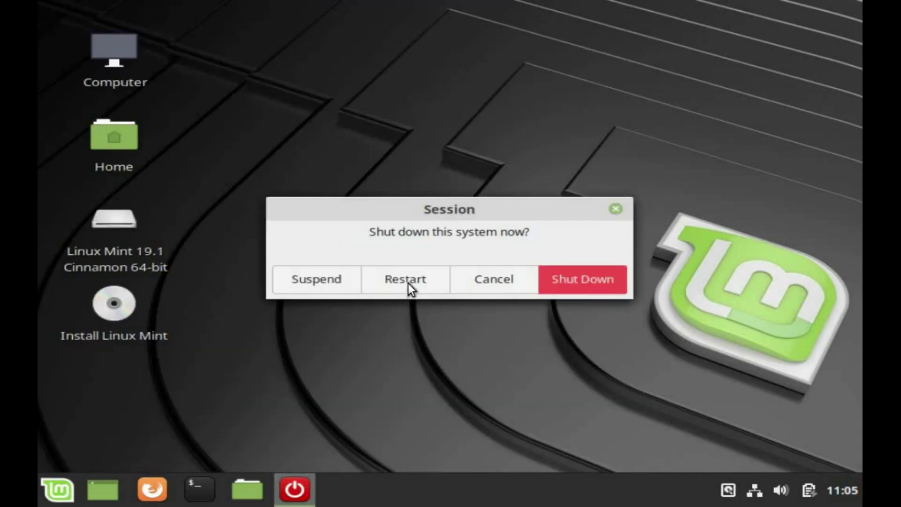
left_click(407, 275)
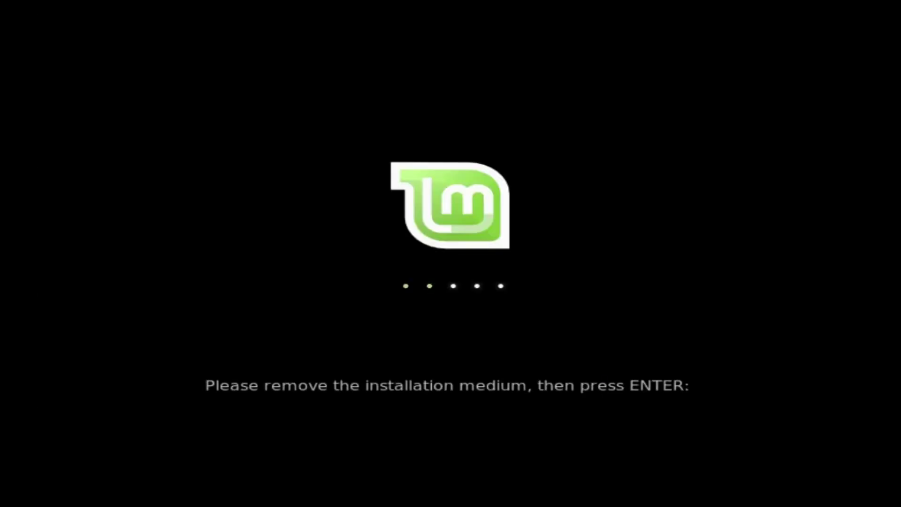
key("Return")
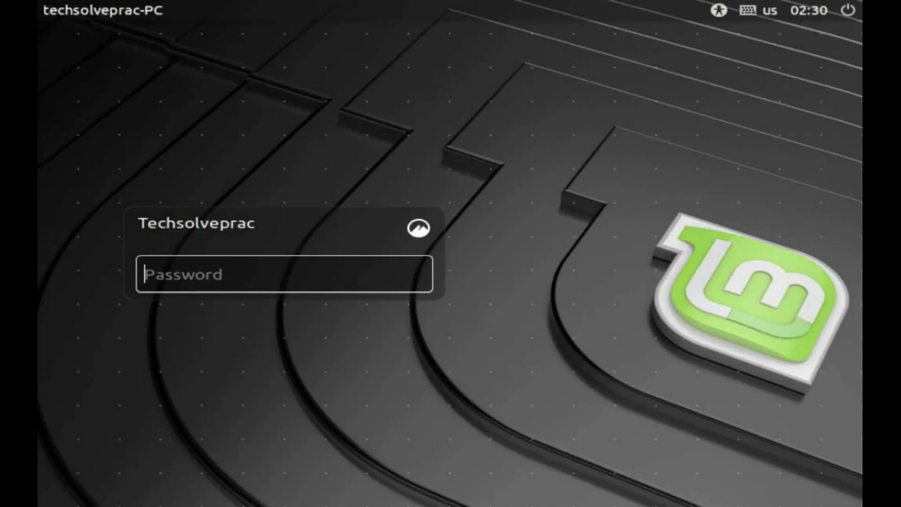
- Log in with the account password and open the Disks utility
type("****")
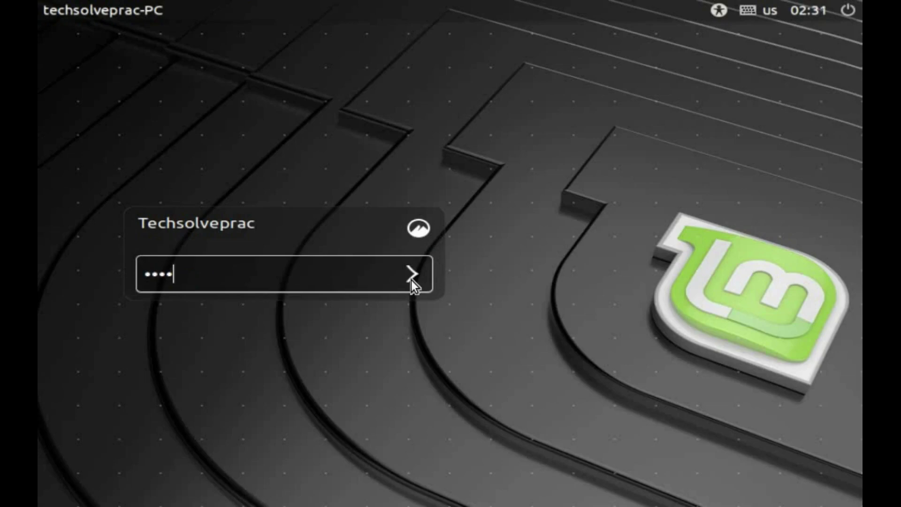
left_click(411, 280)
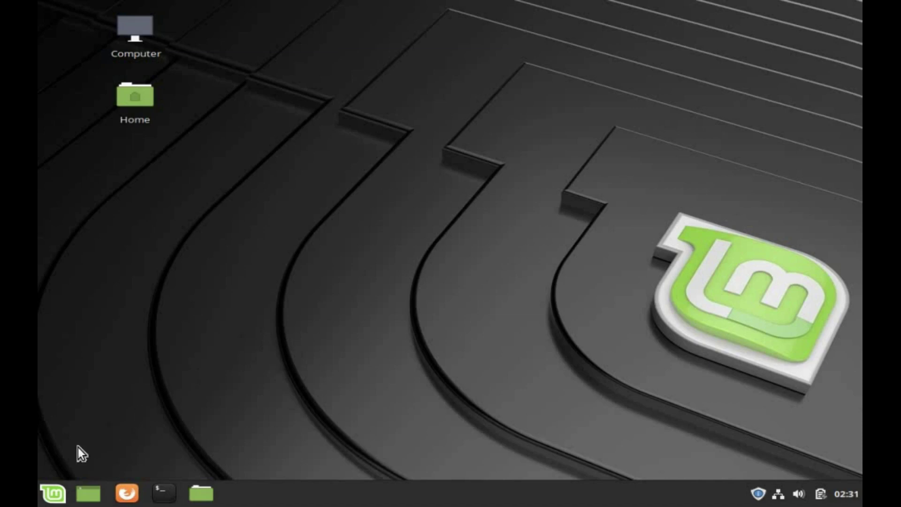
left_click(58, 494)
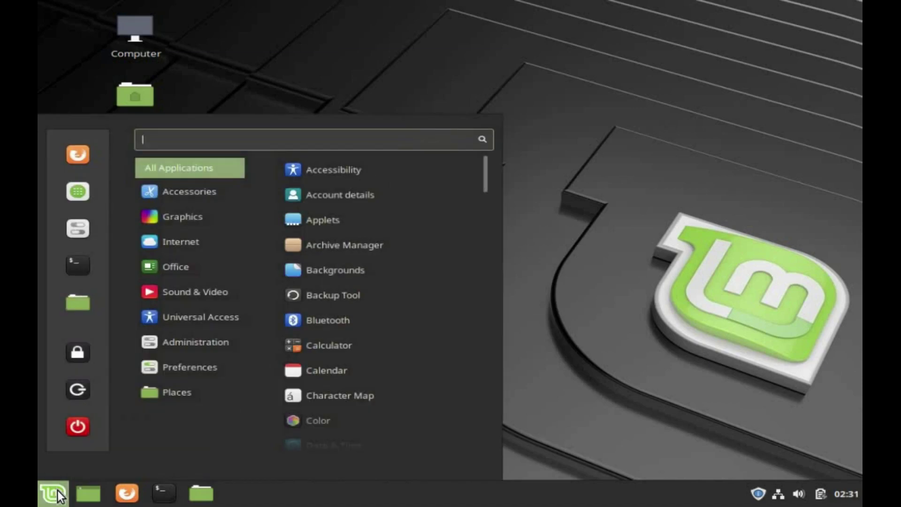
type("disks")
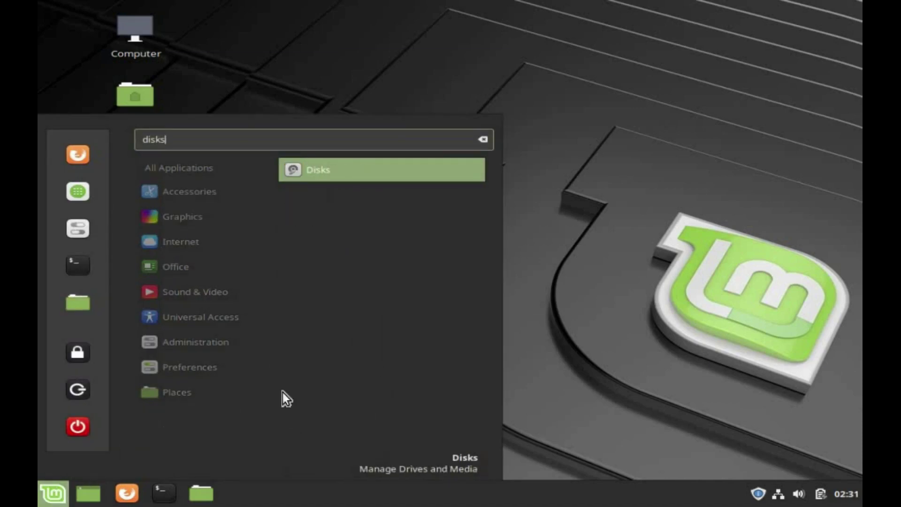
left_click(367, 176)
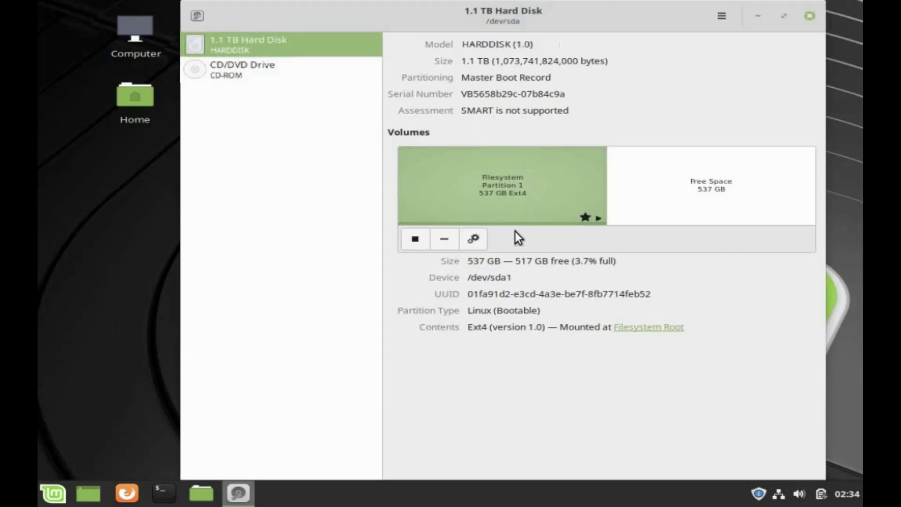
- Start a new partition in the hard disk's free space and set its size to 269 GB
left_click(703, 184)
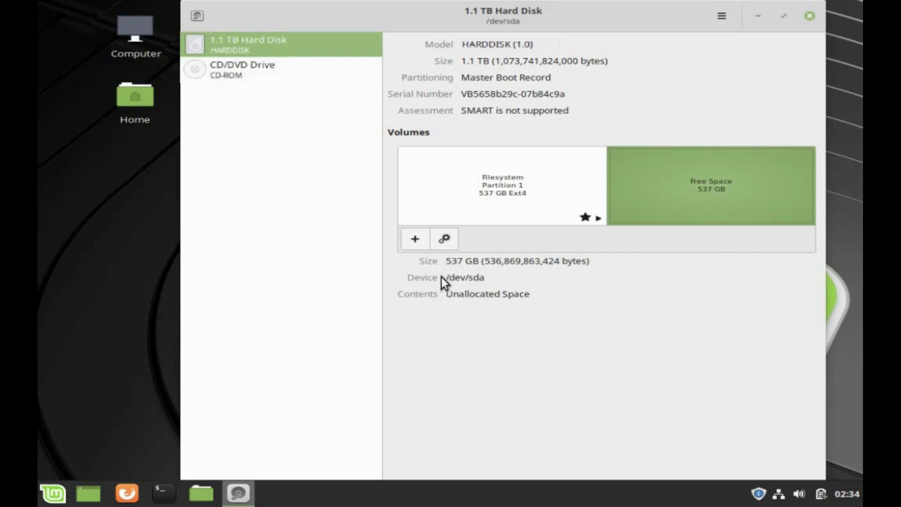
left_click(417, 241)
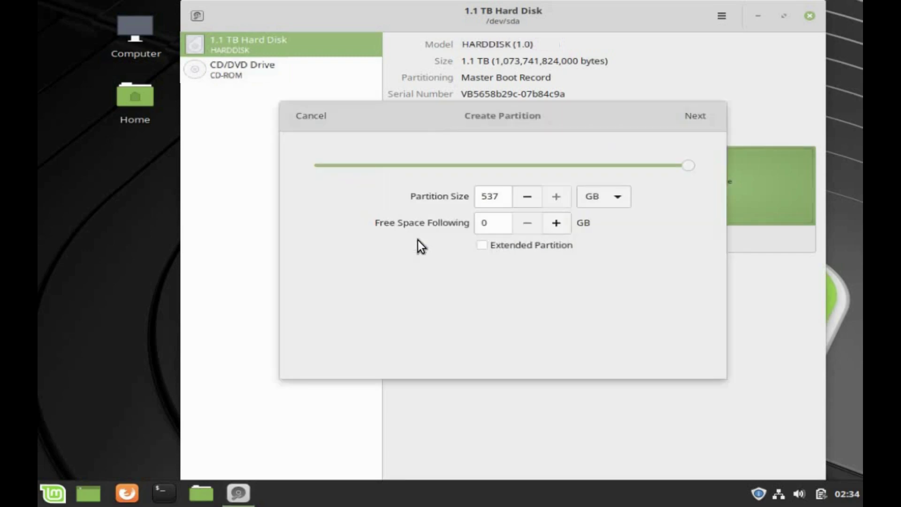
left_click_drag(687, 168, 513, 174)
left_click(551, 198)
left_click(531, 194)
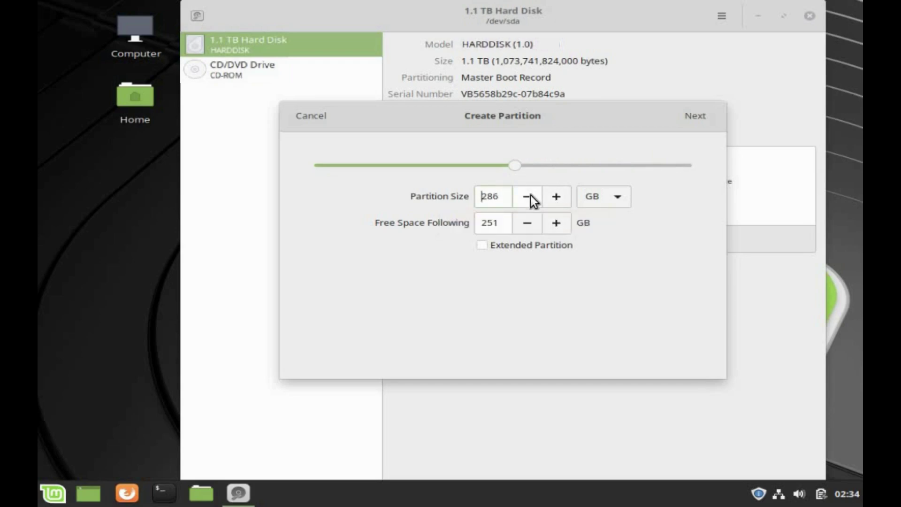
left_click(532, 195)
left_click(532, 197)
left_click(531, 196)
left_click(532, 197)
left_click(531, 196)
left_click(558, 198)
left_click(558, 198)
left_click(558, 198)
- Switch the partition size unit to MB, to TB, and back to GB
left_click(604, 201)
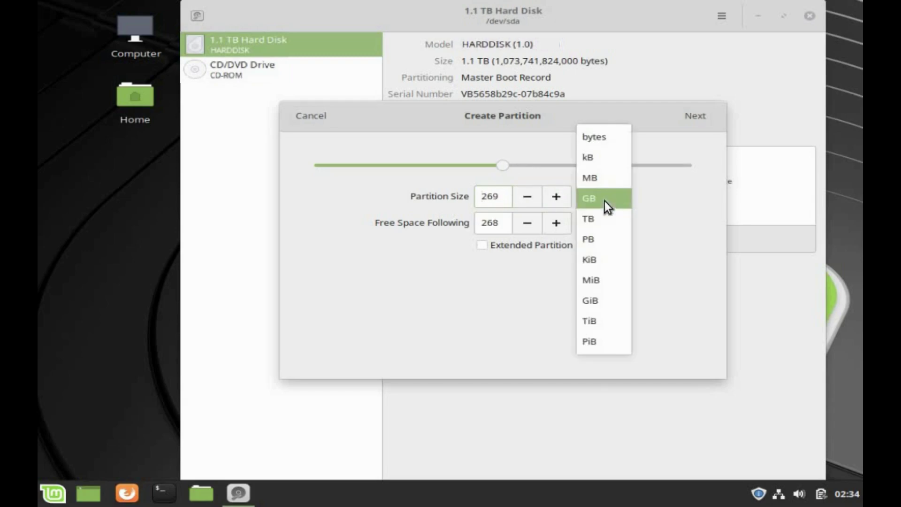
left_click(601, 183)
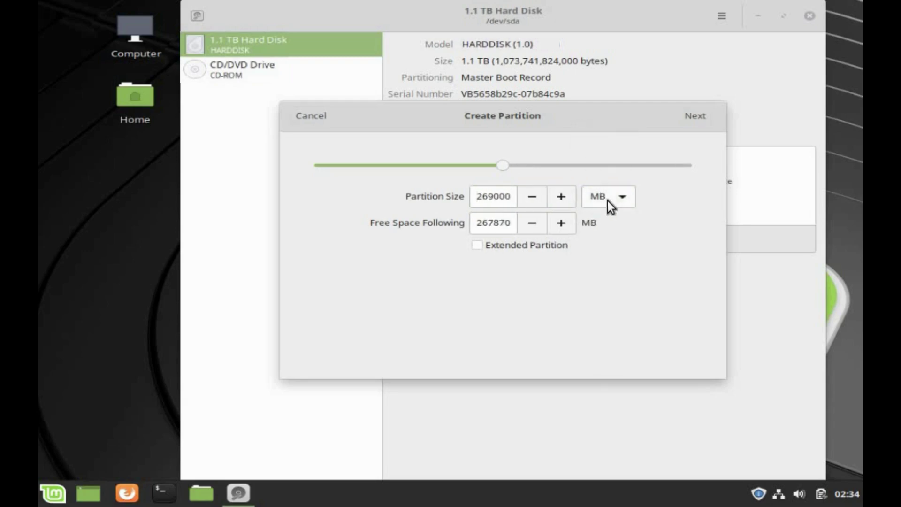
left_click(607, 201)
left_click(601, 239)
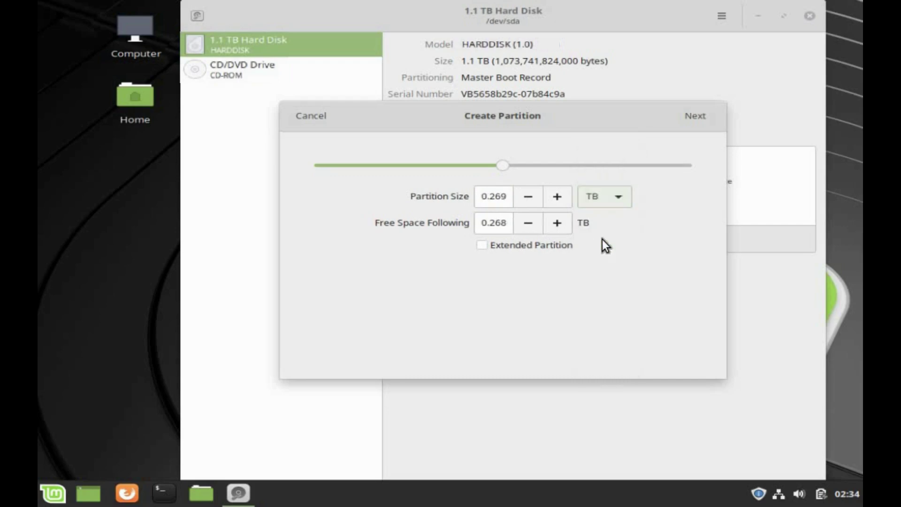
left_click(605, 201)
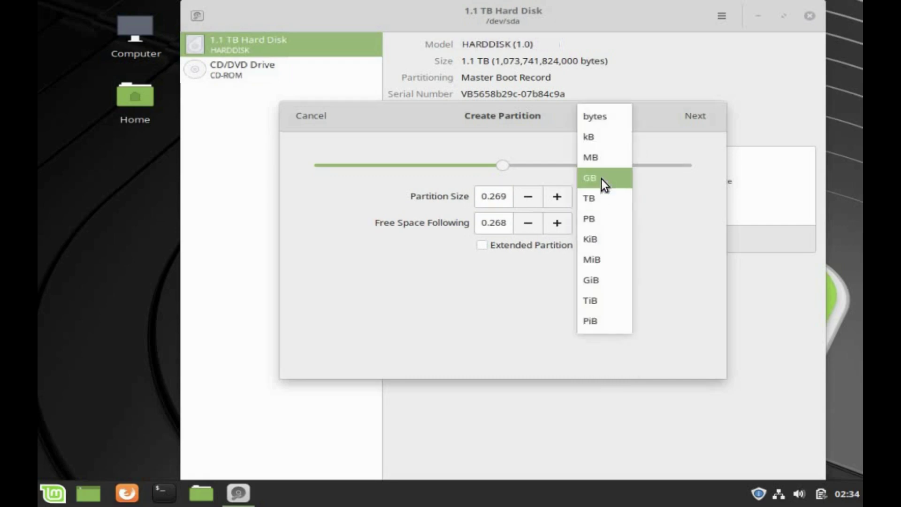
left_click(601, 178)
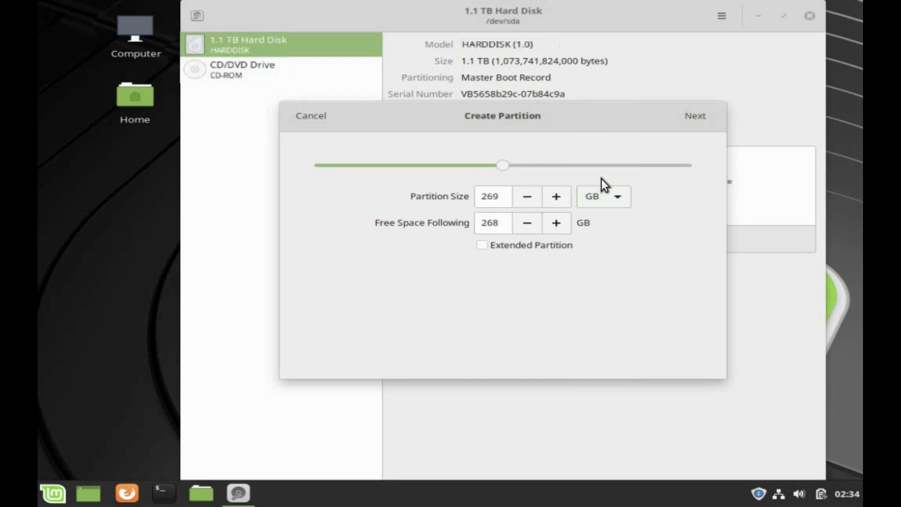
- Name the volume New_Partition_1 and create it as an Ext4 partition, authenticating with the account password
left_click(696, 116)
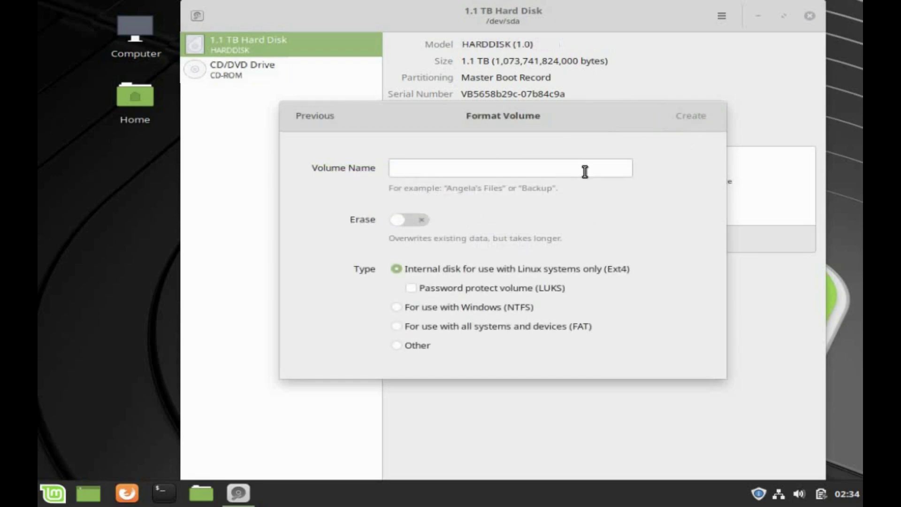
type("New")
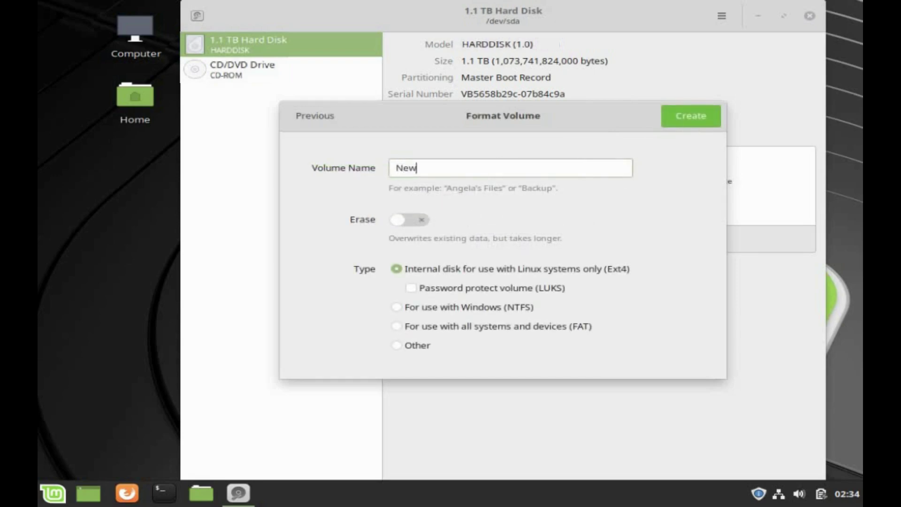
type("_Partition_1")
left_click(691, 119)
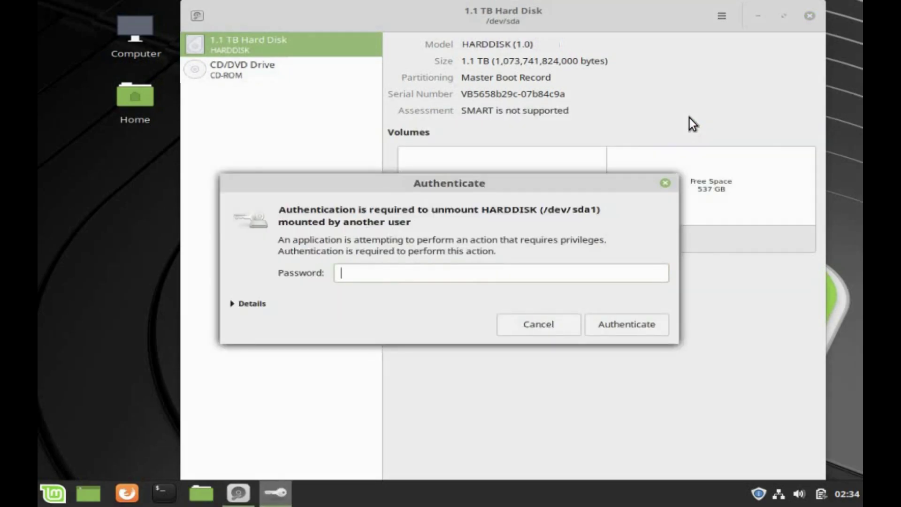
type("****")
left_click(628, 325)
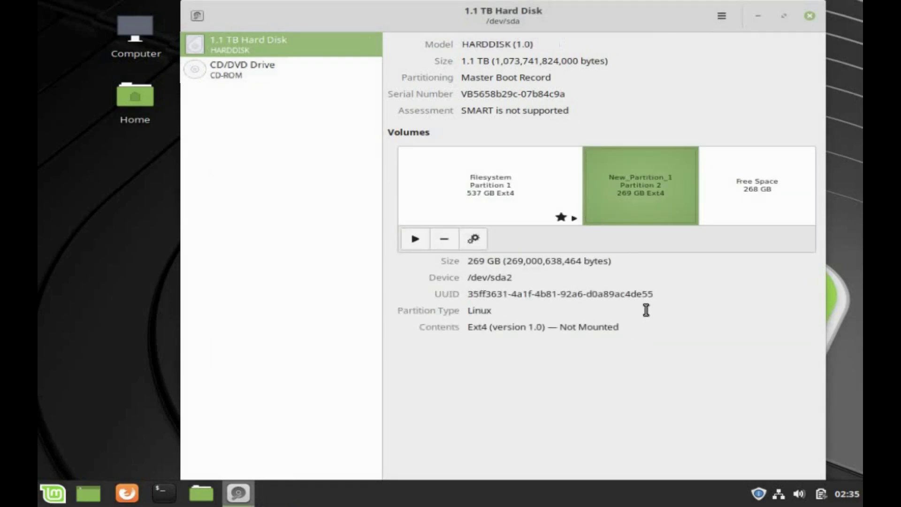
- Mount New_Partition_1 and create a folder with the default name Untitled Folder inside it
left_click(417, 243)
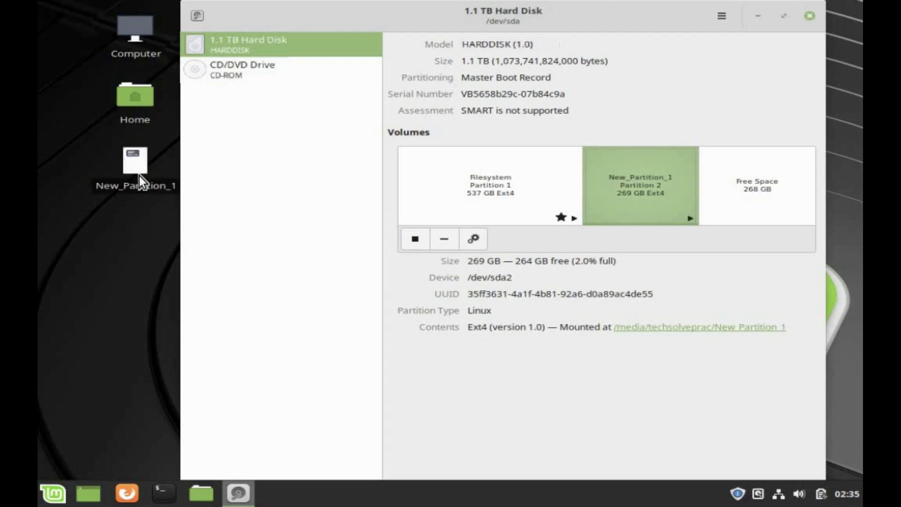
double_click(138, 175)
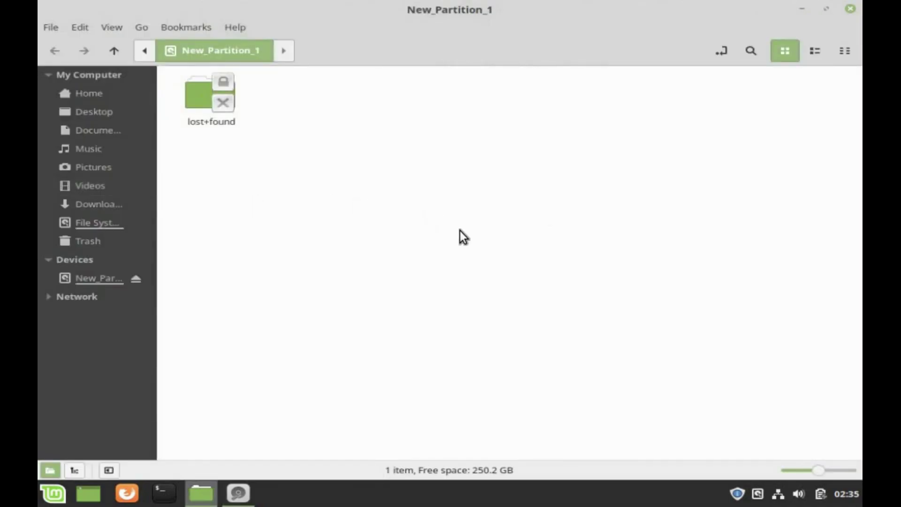
right_click(534, 214)
left_click(586, 226)
key("Return")
left_click(429, 226)
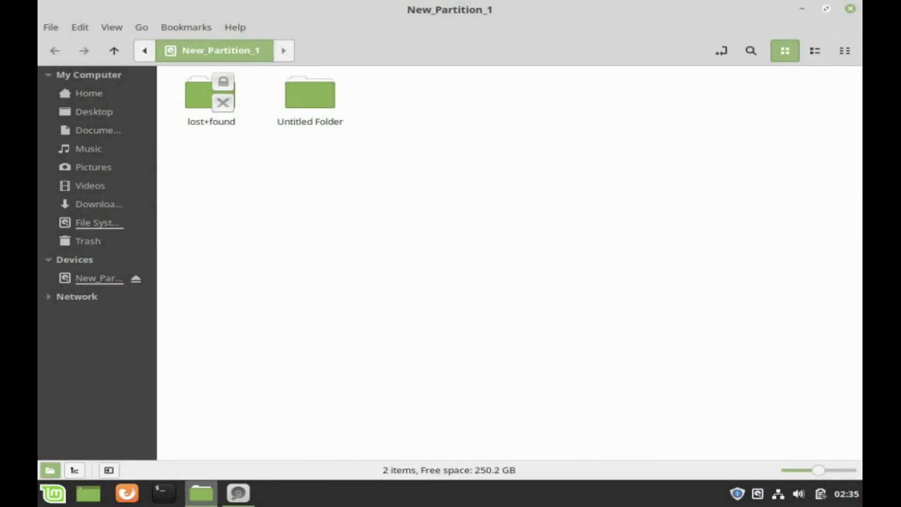
- Create an Ext4 partition named New_Partition_2 that uses all of the remaining 268 GB of free space
left_click(850, 9)
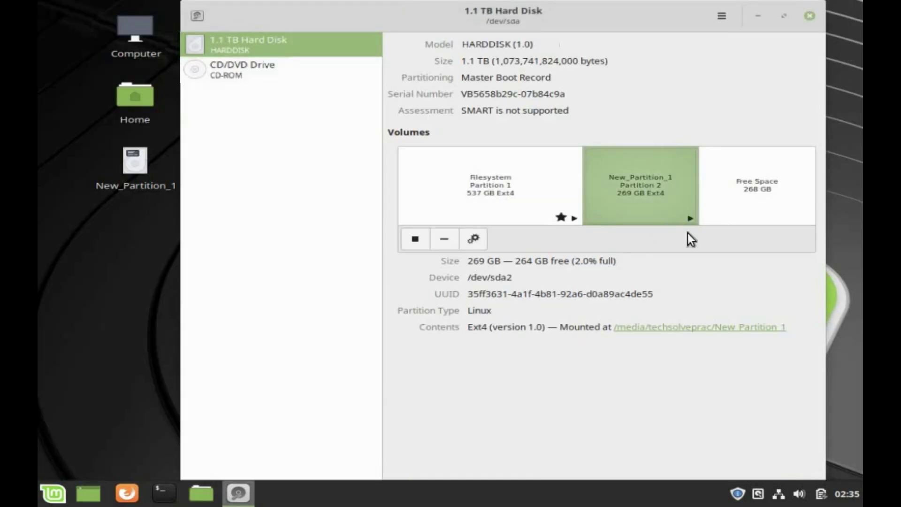
left_click(727, 206)
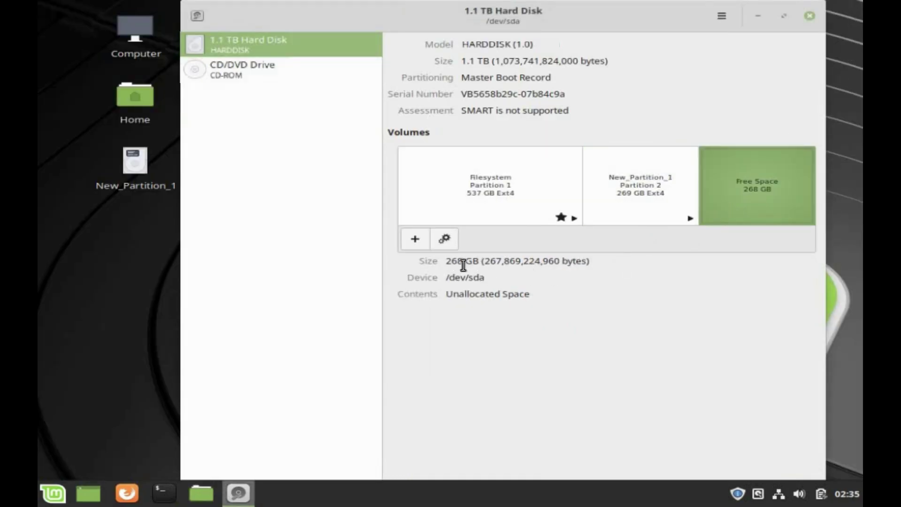
left_click(416, 241)
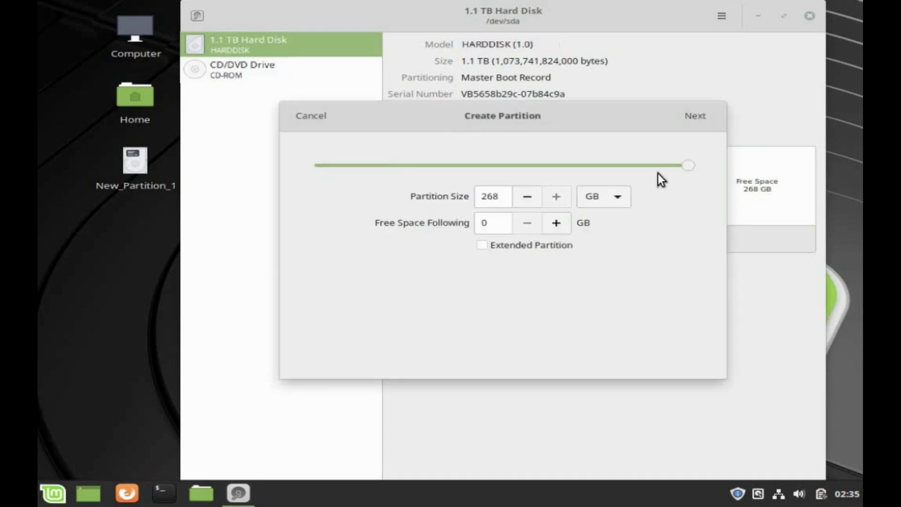
left_click(696, 117)
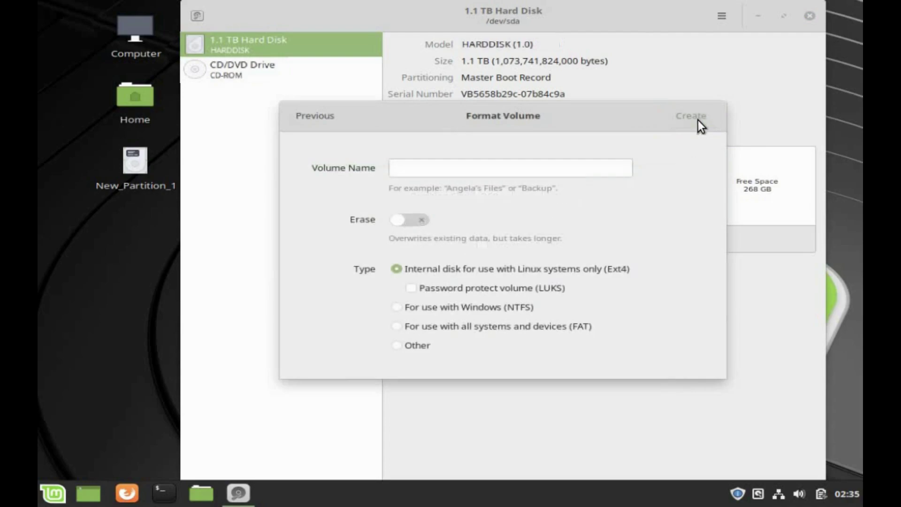
left_click(589, 173)
type("New_")
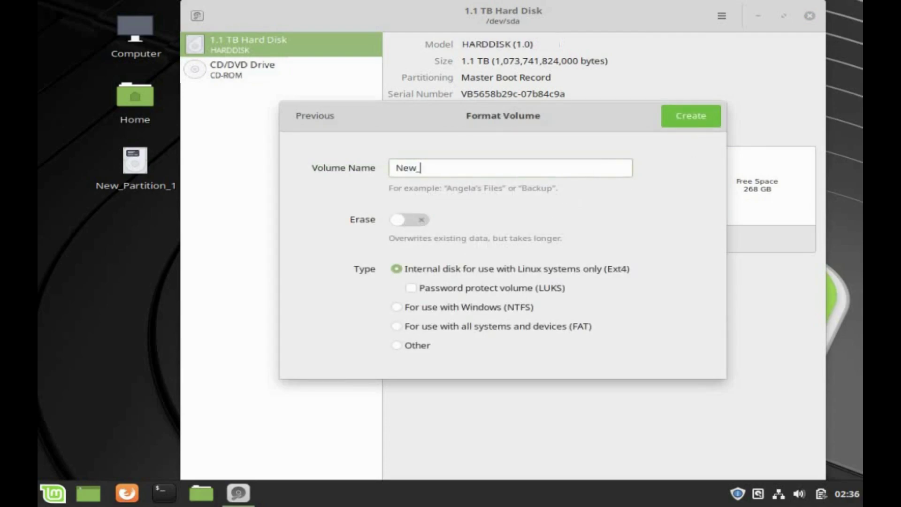
type("Partition_2")
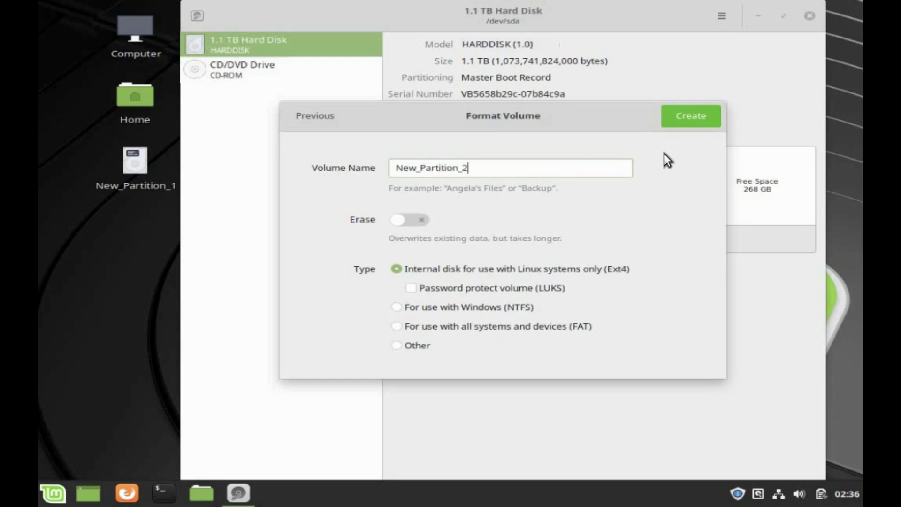
left_click(694, 119)
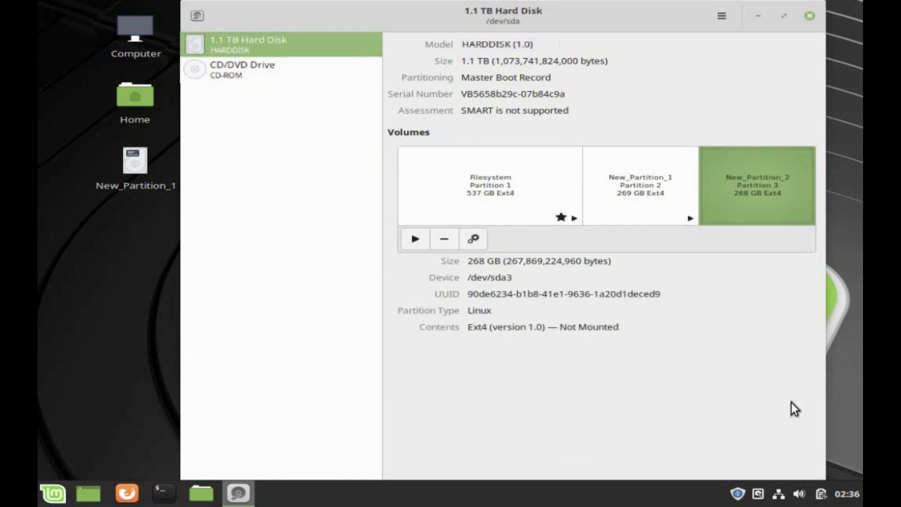
- Mount New_Partition_2, open it from the desktop to view its contents, and close the file window
left_click(416, 243)
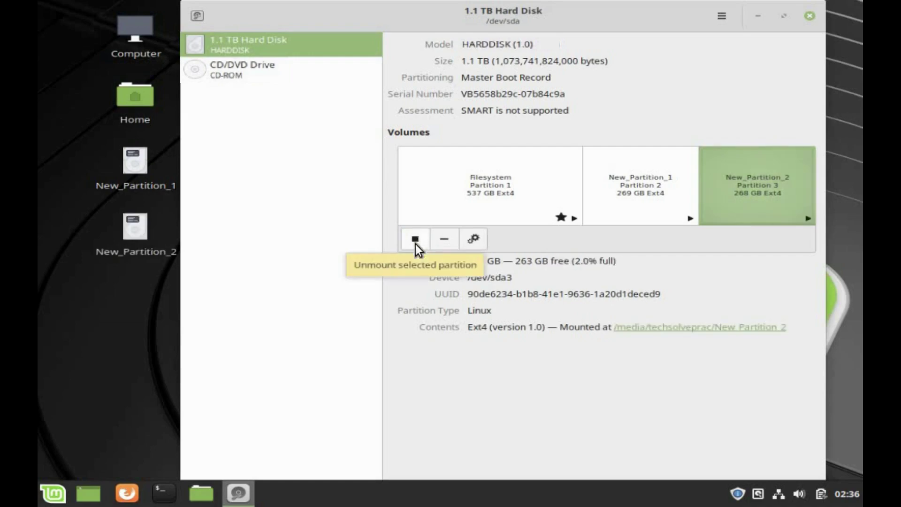
double_click(133, 233)
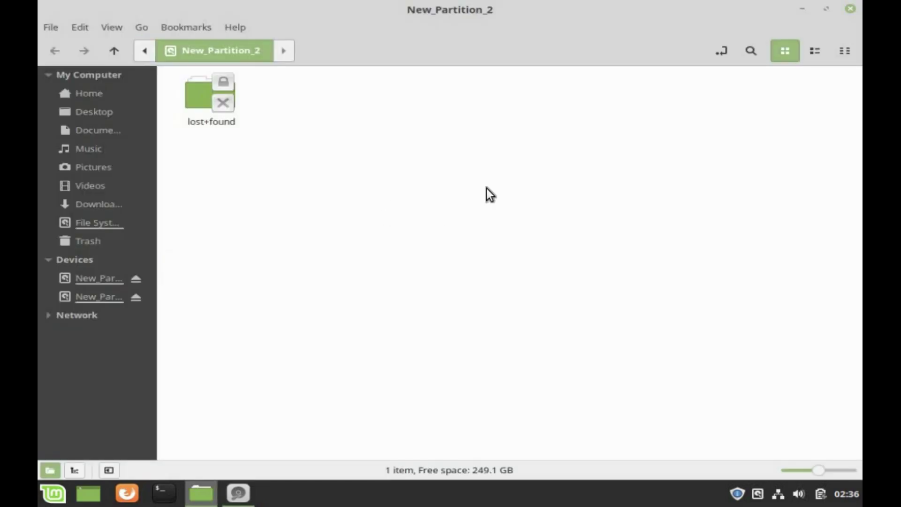
left_click(851, 8)
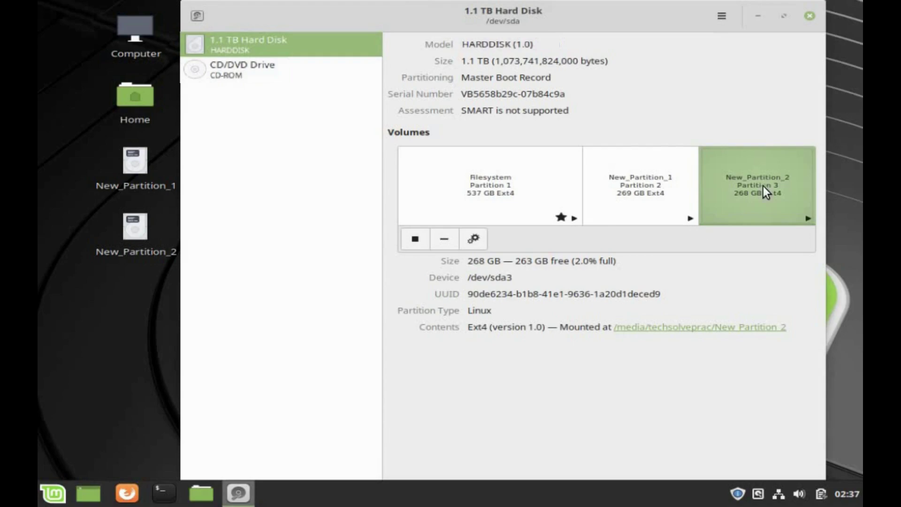
- Delete New_Partition_2 from the hard disk and select the resulting free space
left_click(444, 240)
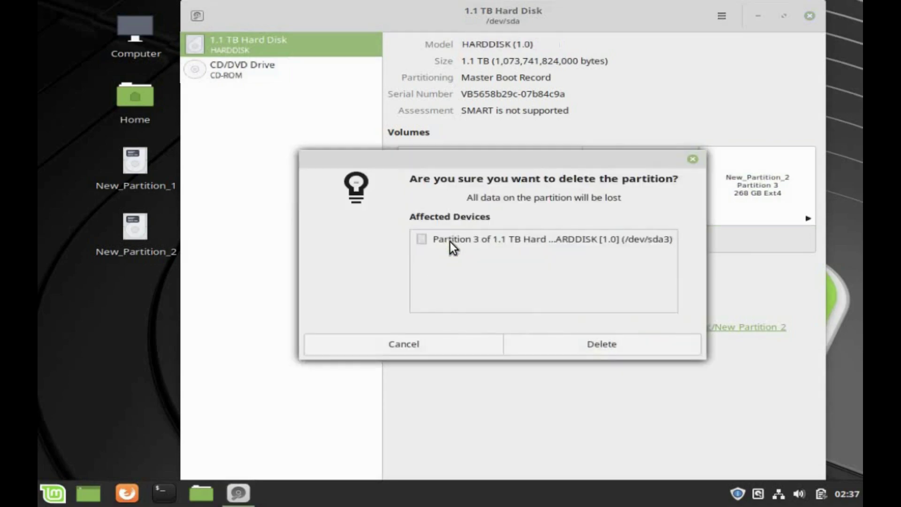
left_click(610, 346)
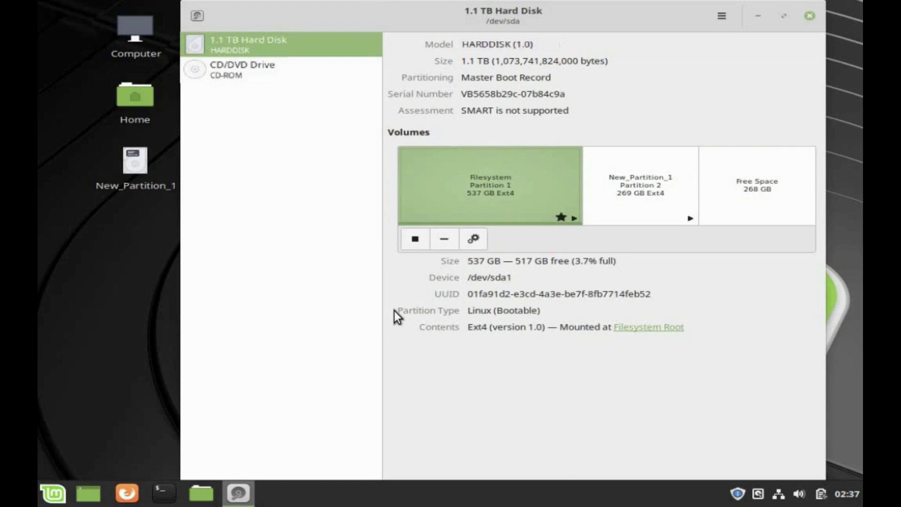
left_click(797, 185)
- Resize New_Partition_1 to 537 GB so that it takes up all of the free space following it
left_click(649, 194)
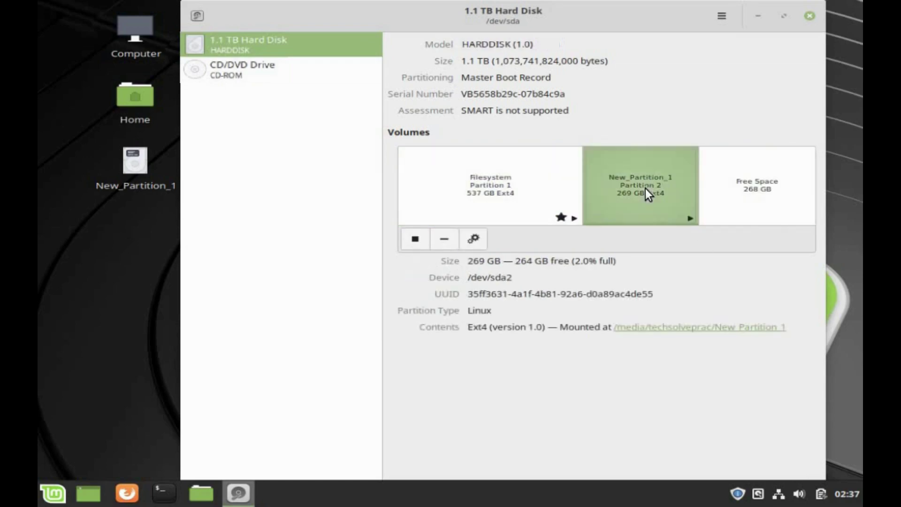
left_click(470, 241)
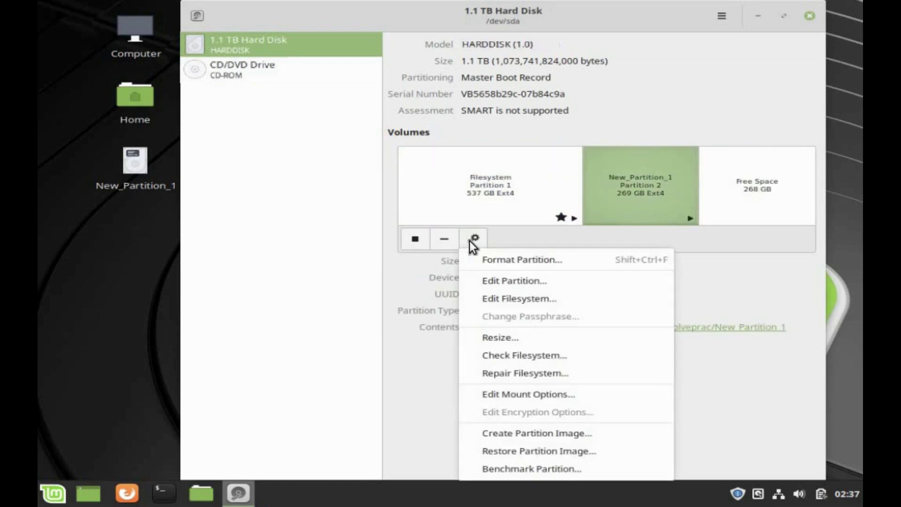
left_click(504, 342)
left_click_drag(502, 233, 710, 251)
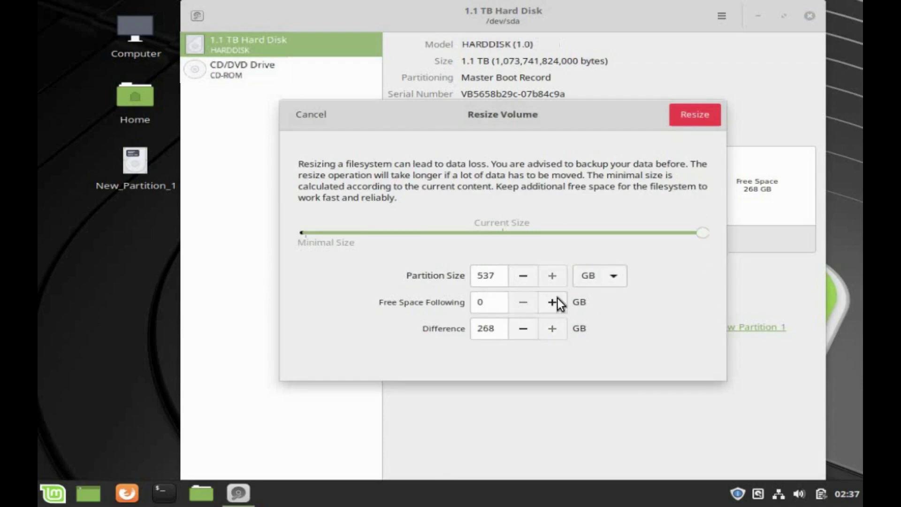
left_click(696, 113)
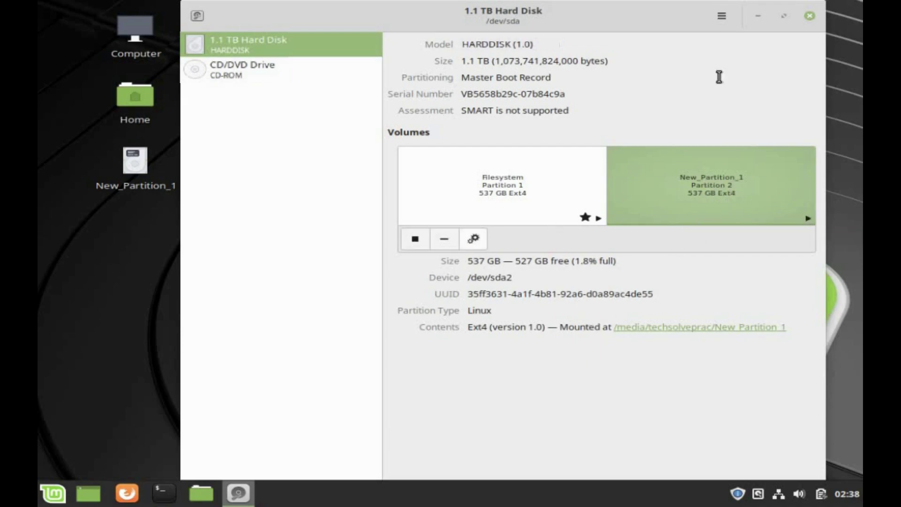
- Close the disk utility and shut down the system
left_click(812, 15)
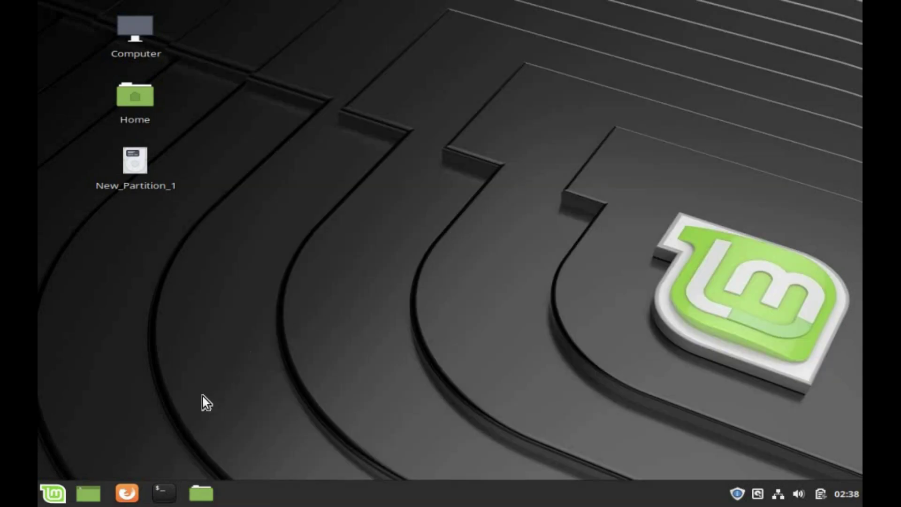
left_click(51, 492)
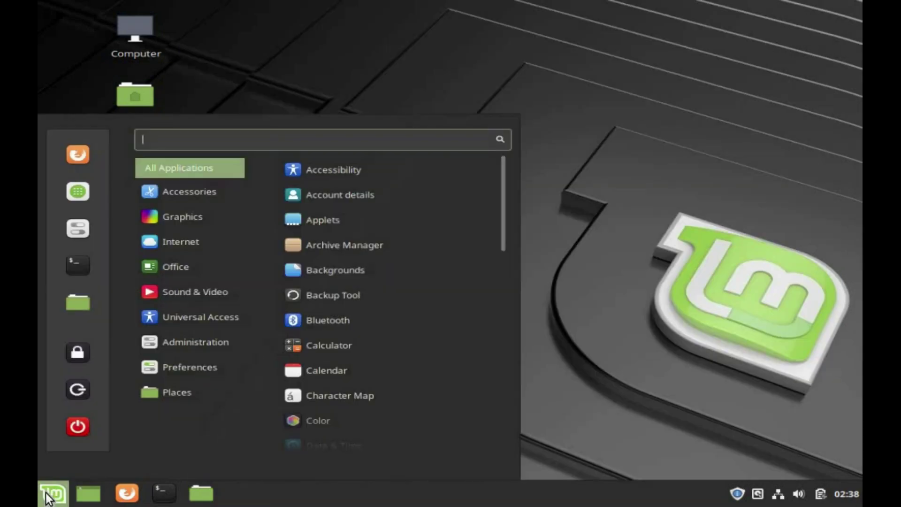
left_click(78, 427)
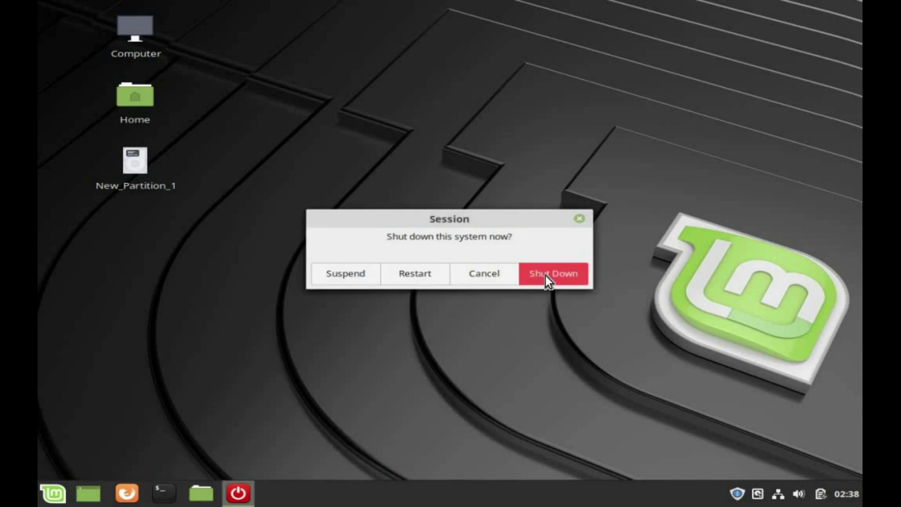
left_click(546, 276)
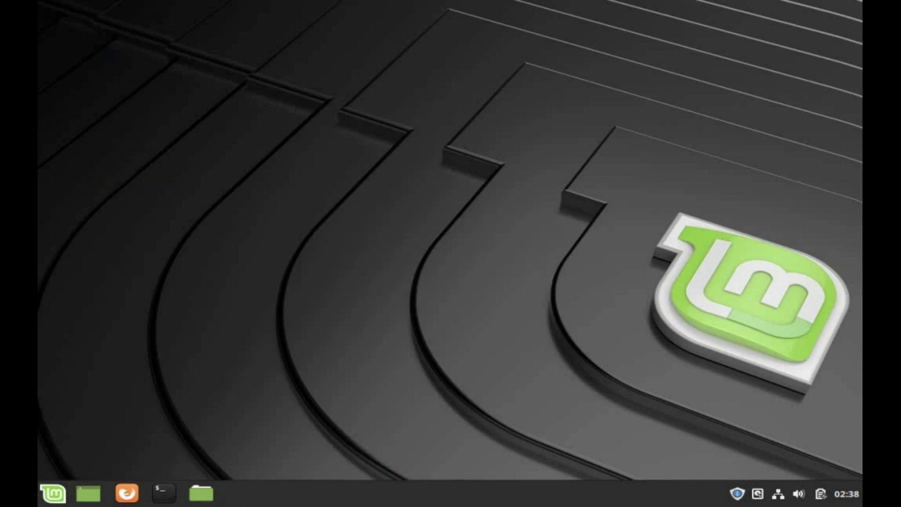